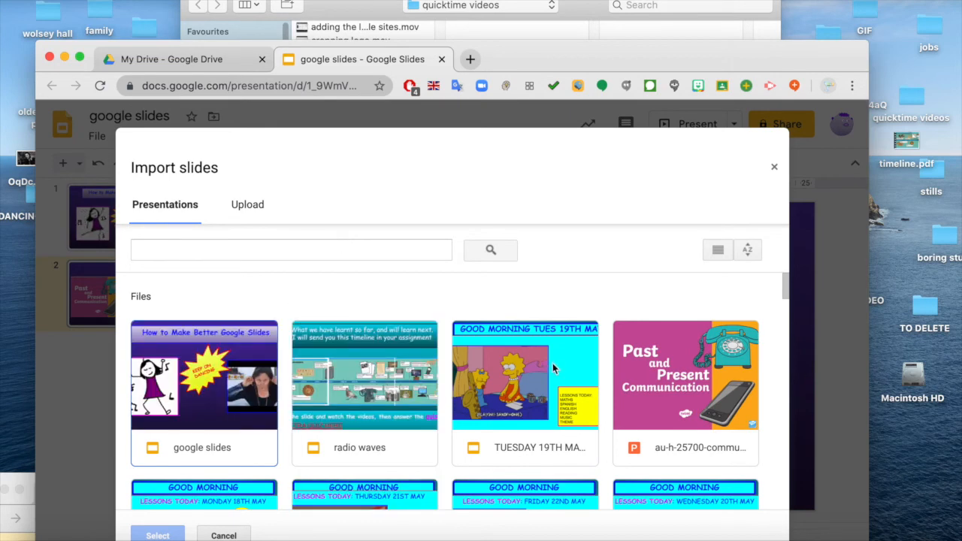
- Import the Spellings slide (slide 7) from the MONDAY 18TH MAY 2020 presentation, keeping its original theme
drag(787, 279, 786, 294)
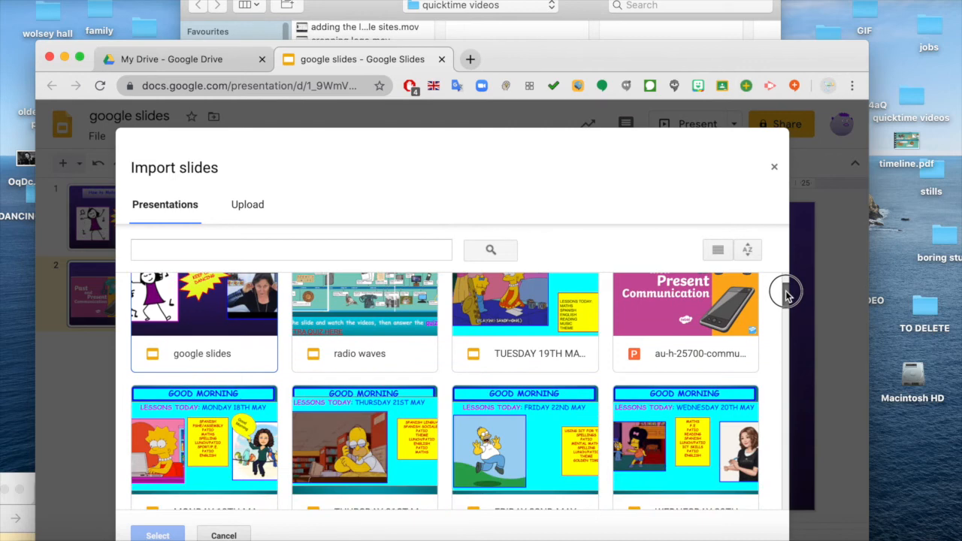
double_click(232, 448)
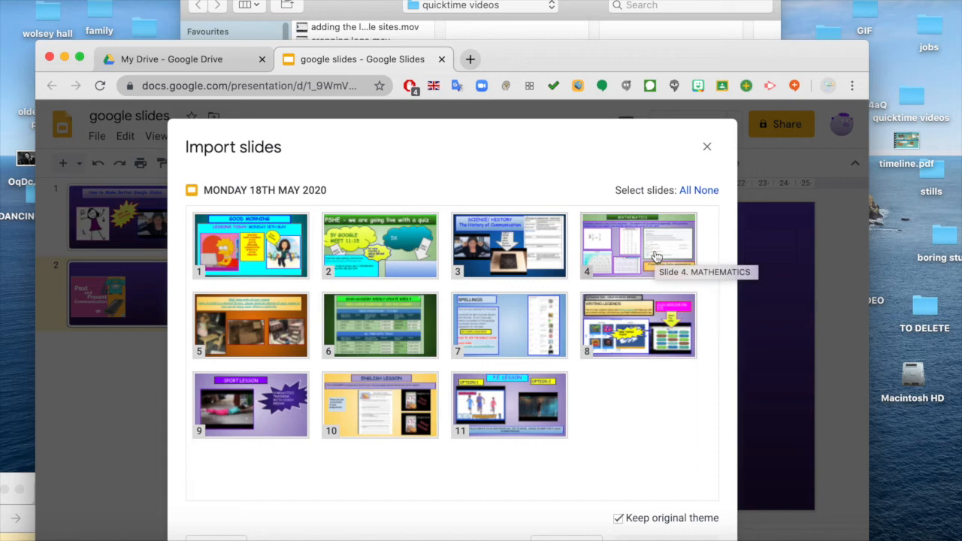
click(538, 324)
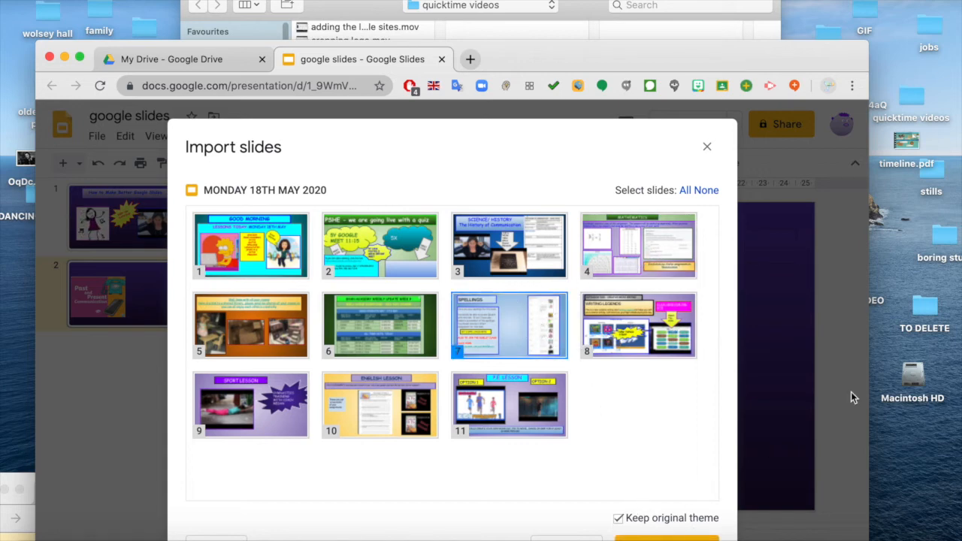
drag(764, 49, 792, 0)
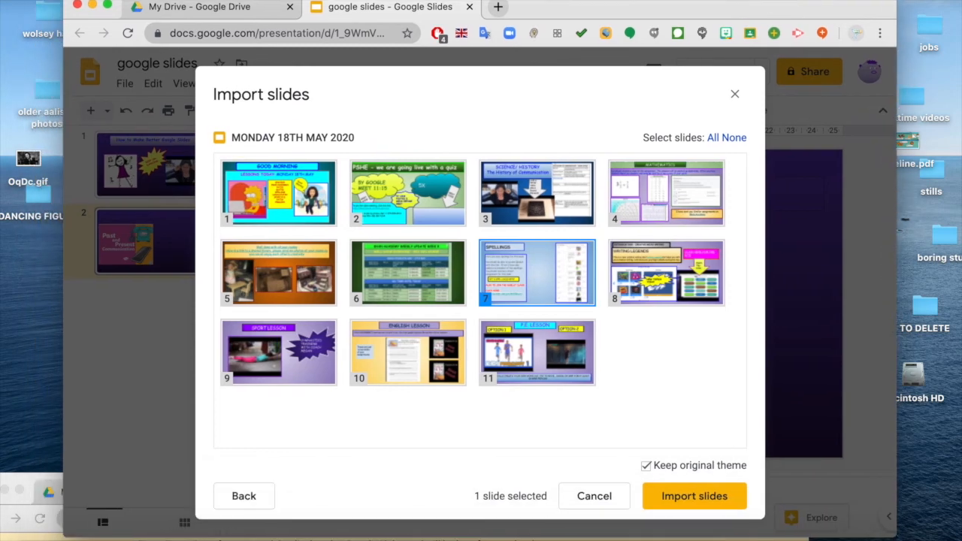
click(726, 490)
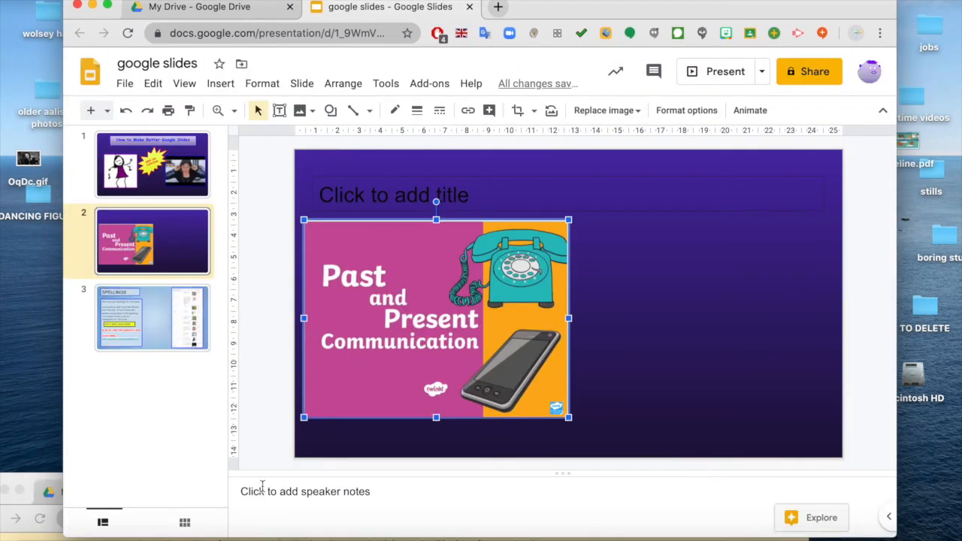
- Move the imported Spellings slide up to position 2, ahead of the slide containing the picture
drag(167, 322, 170, 223)
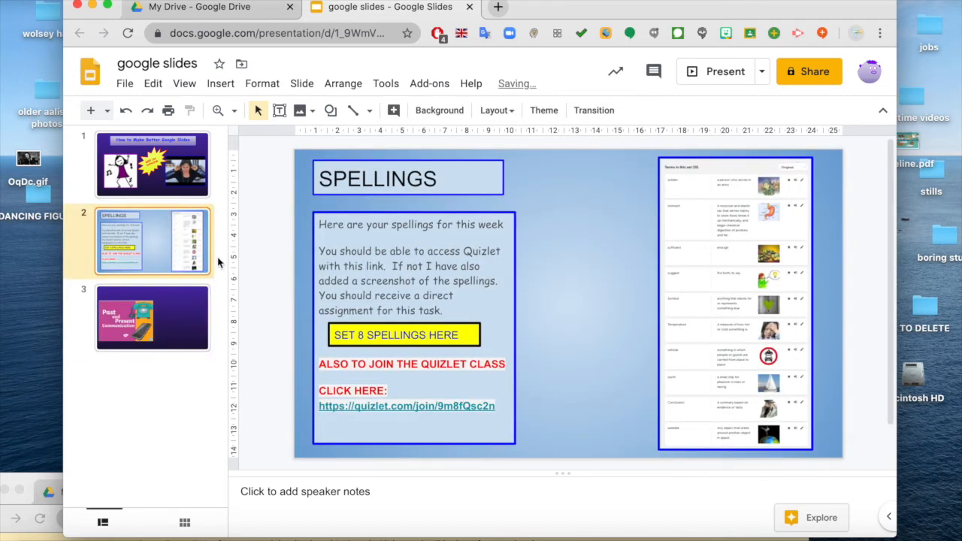
click(179, 316)
click(179, 254)
- Delete the TV picture from slide 3
click(165, 321)
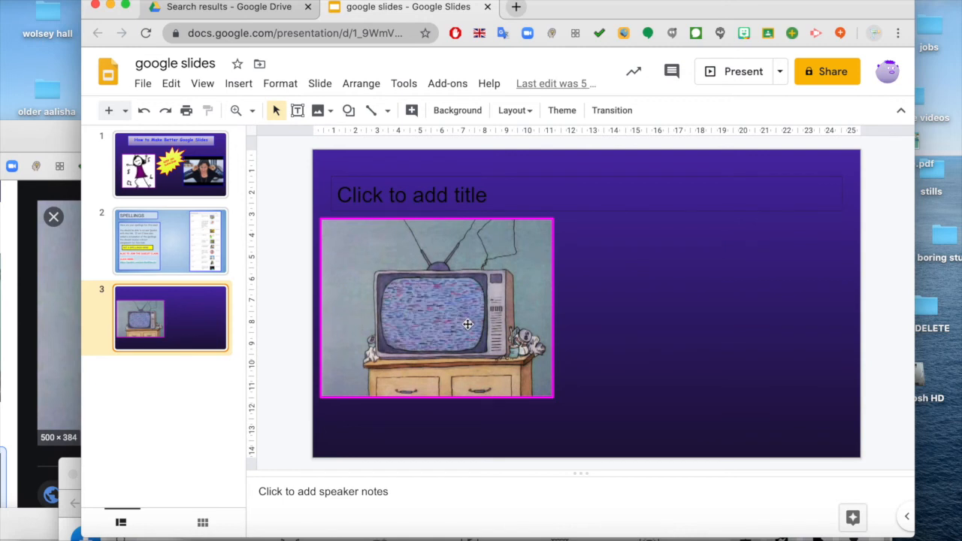
click(549, 313)
key(Delete)
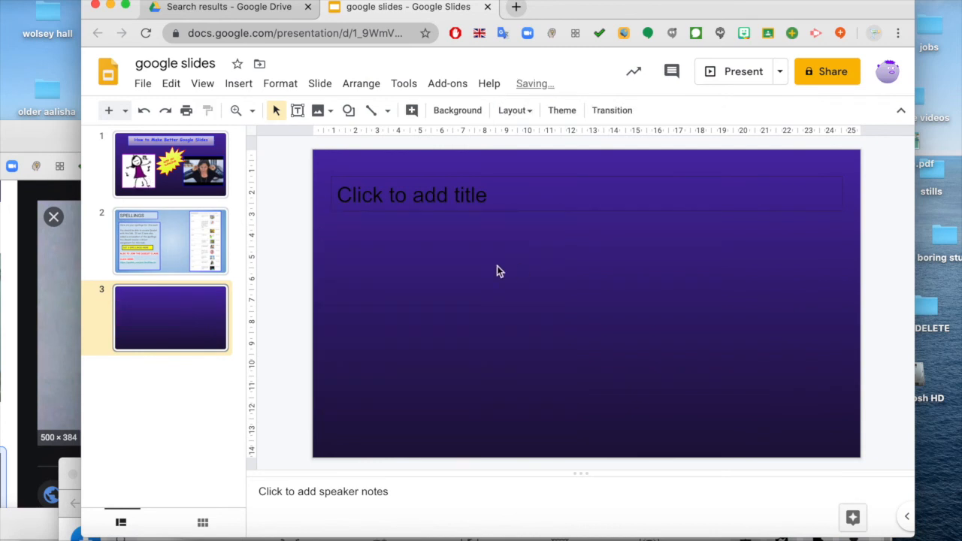
- Bring the Facebook window out from behind the presentation and close it
drag(548, 7, 592, 7)
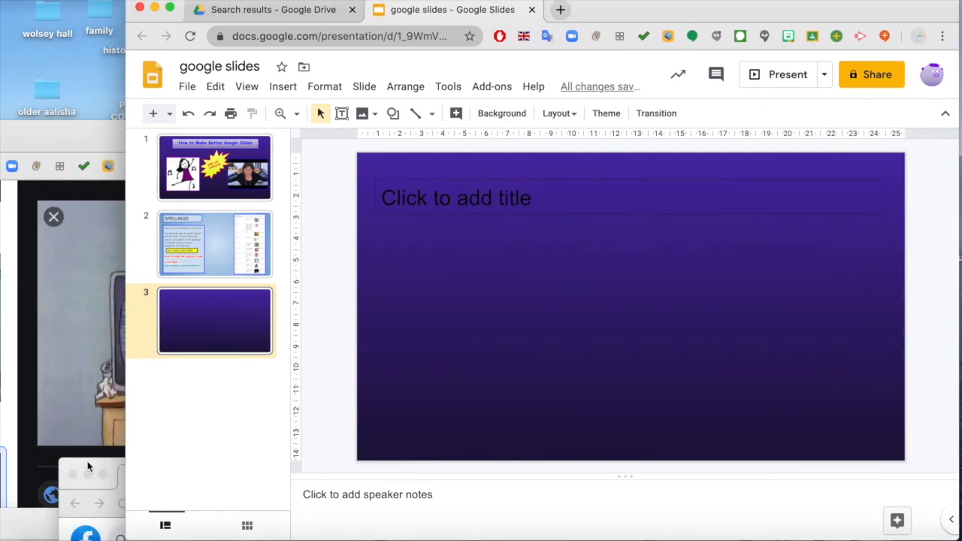
click(109, 508)
drag(355, 479, 518, 142)
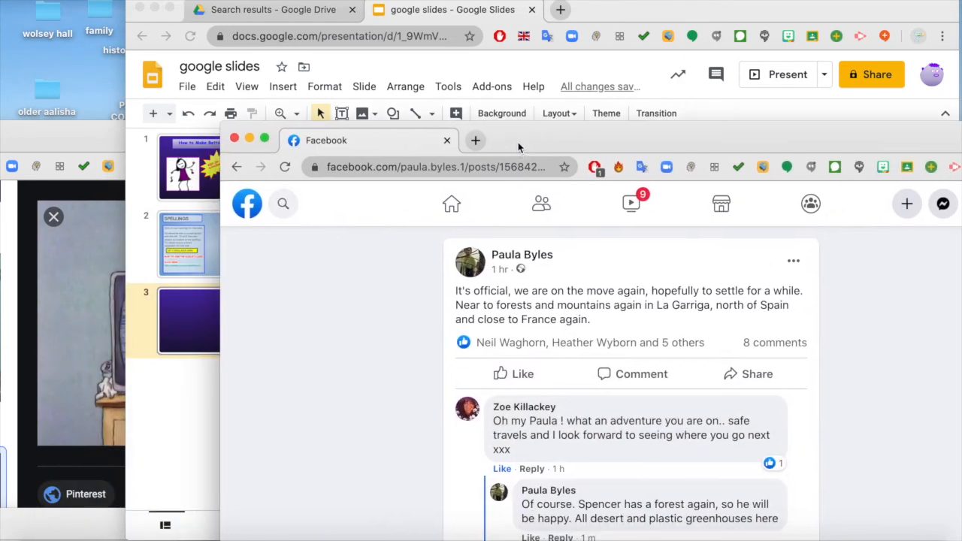
click(235, 139)
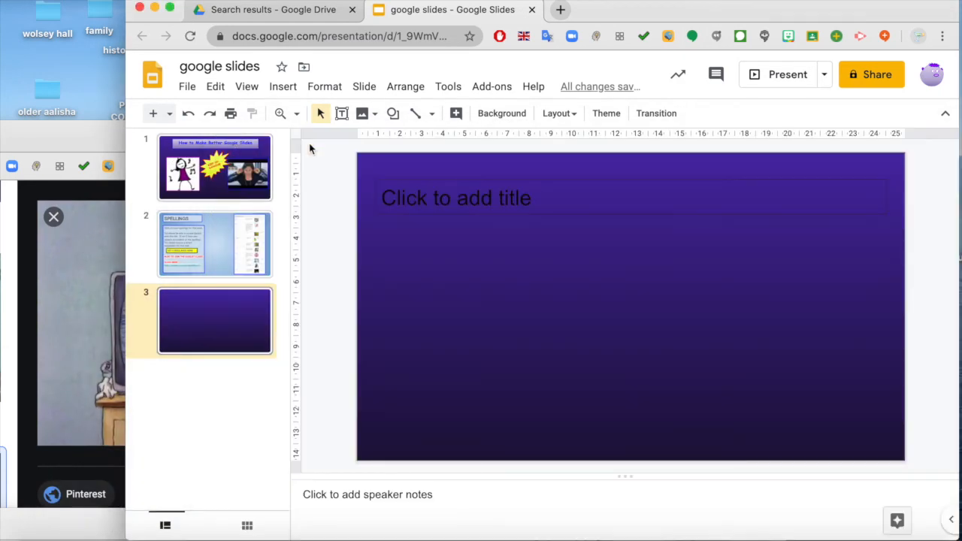
drag(600, 10, 559, 22)
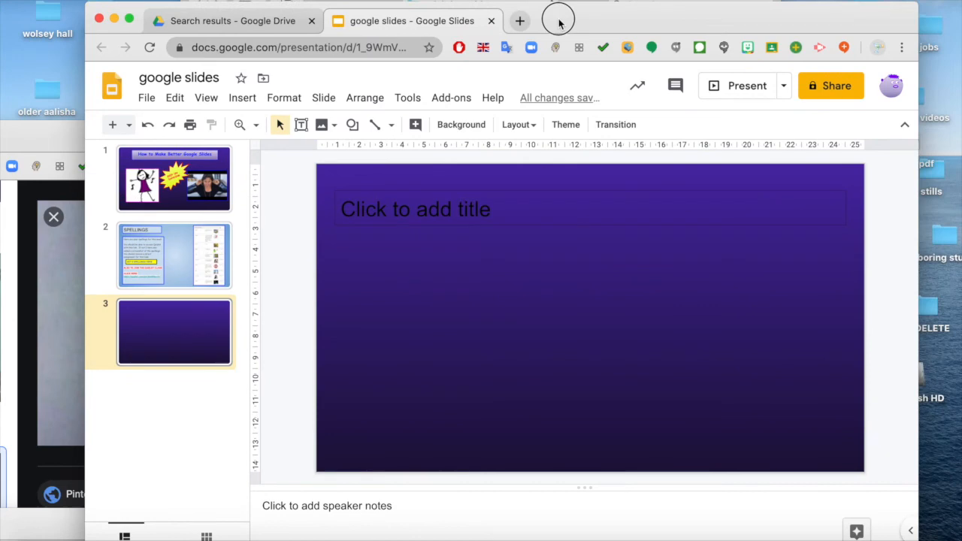
drag(560, 23, 423, 161)
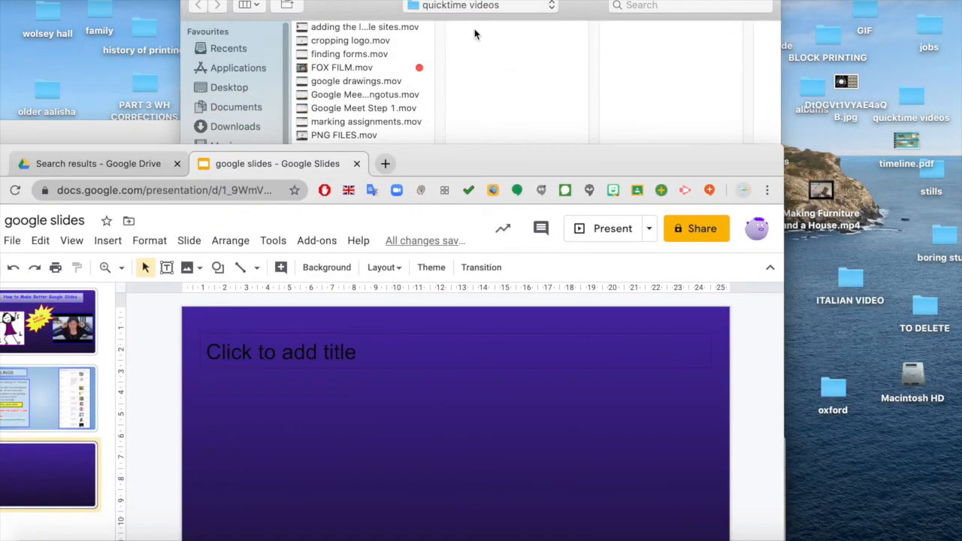
drag(578, 163, 594, 23)
double_click(866, 33)
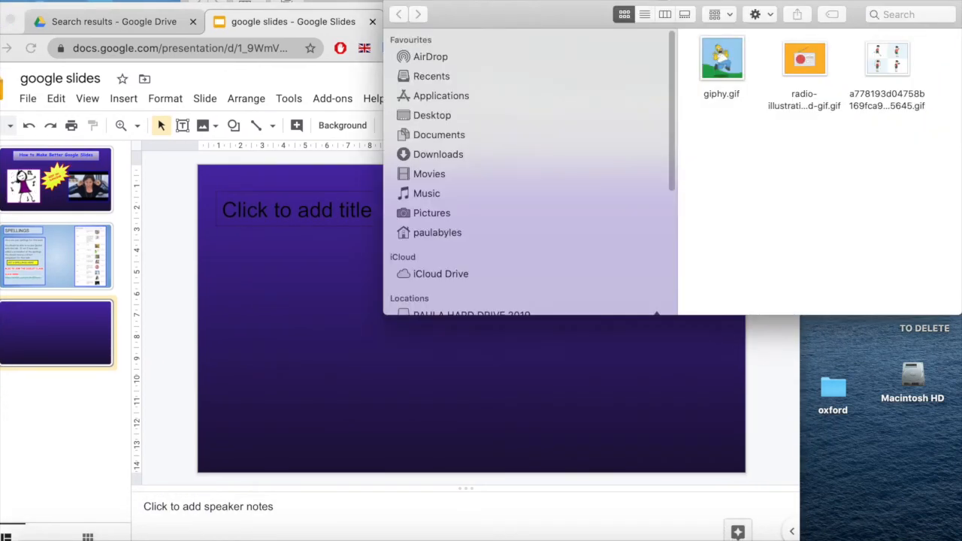
drag(875, 3, 960, 1)
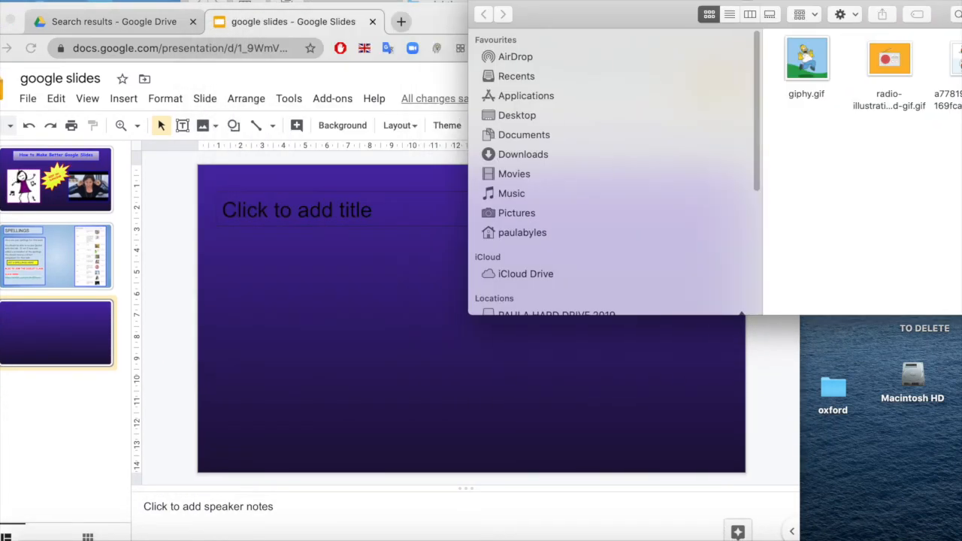
click(480, 1)
drag(443, 10, 692, 0)
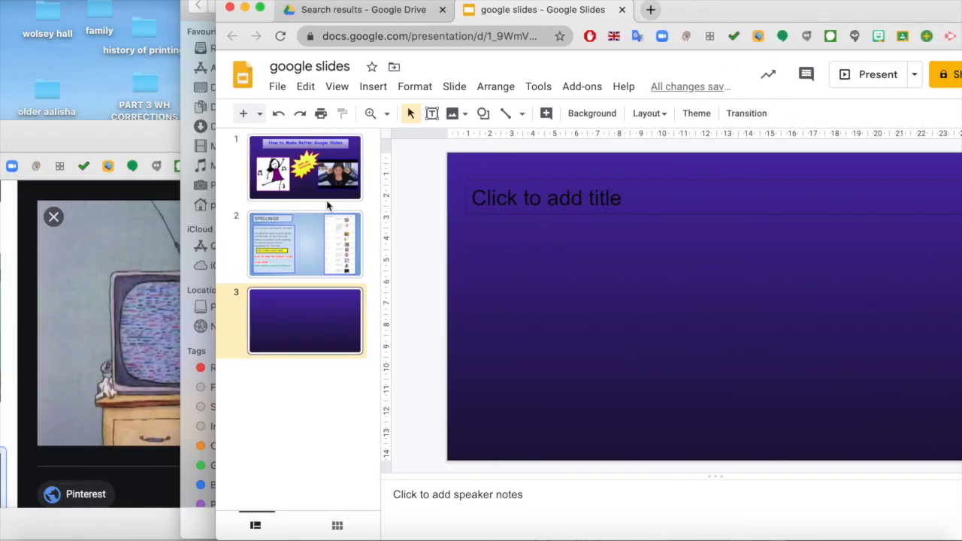
- Switch to the browser window with the "tv screen gif" image results and open the 90's pastel TV static GIF preview
click(103, 320)
drag(164, 133, 666, 45)
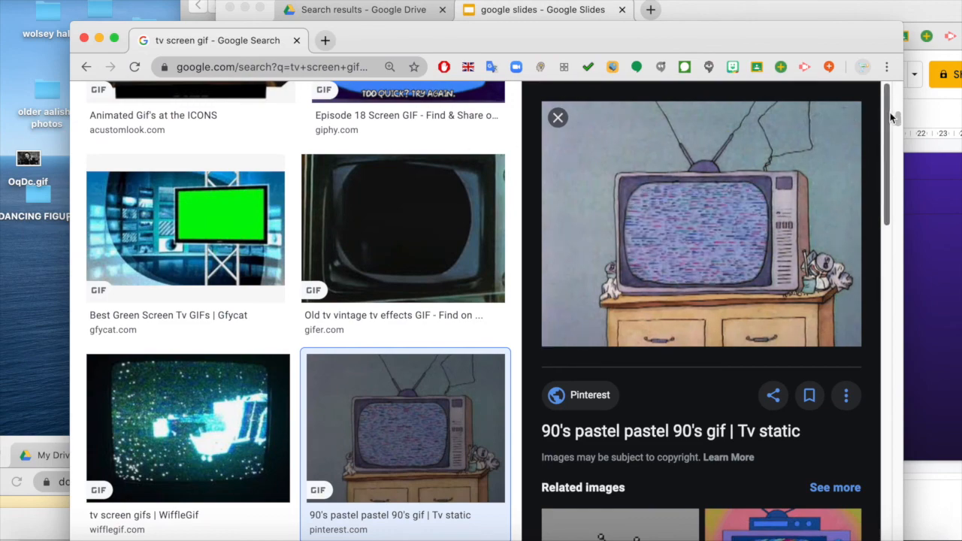
click(558, 118)
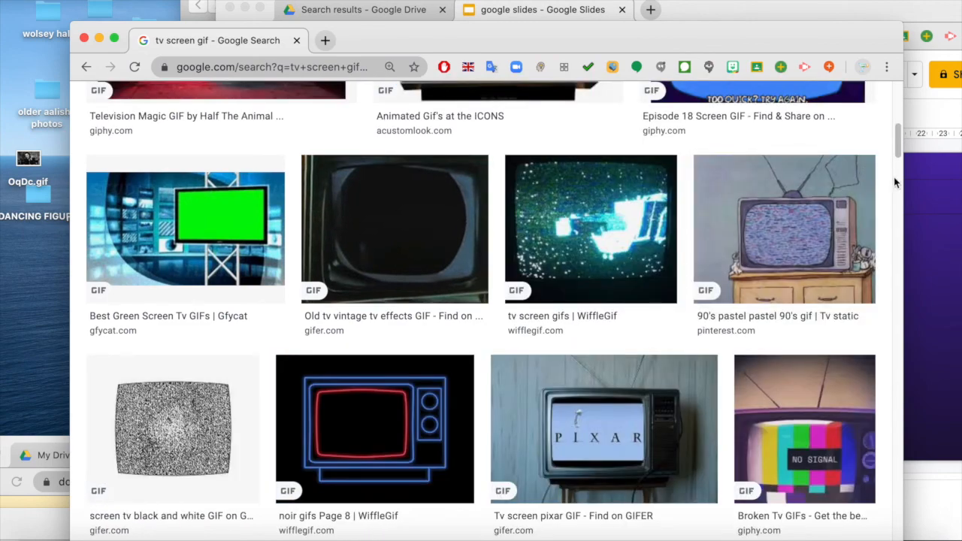
drag(901, 145, 889, 56)
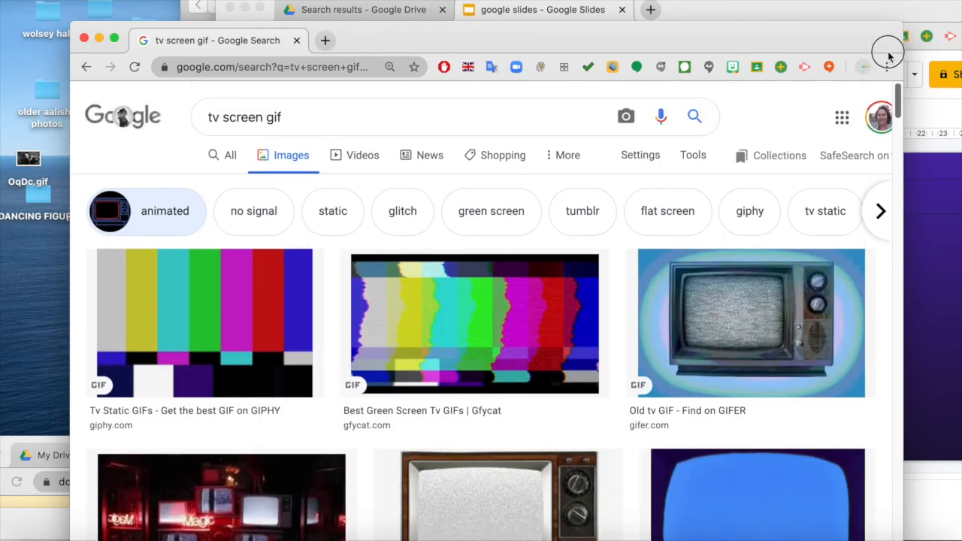
drag(889, 57, 895, 146)
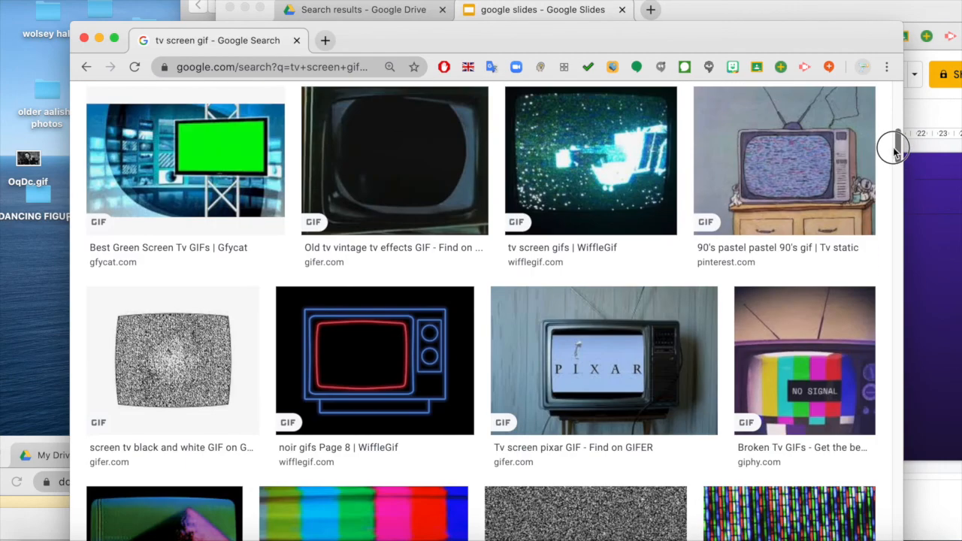
click(818, 158)
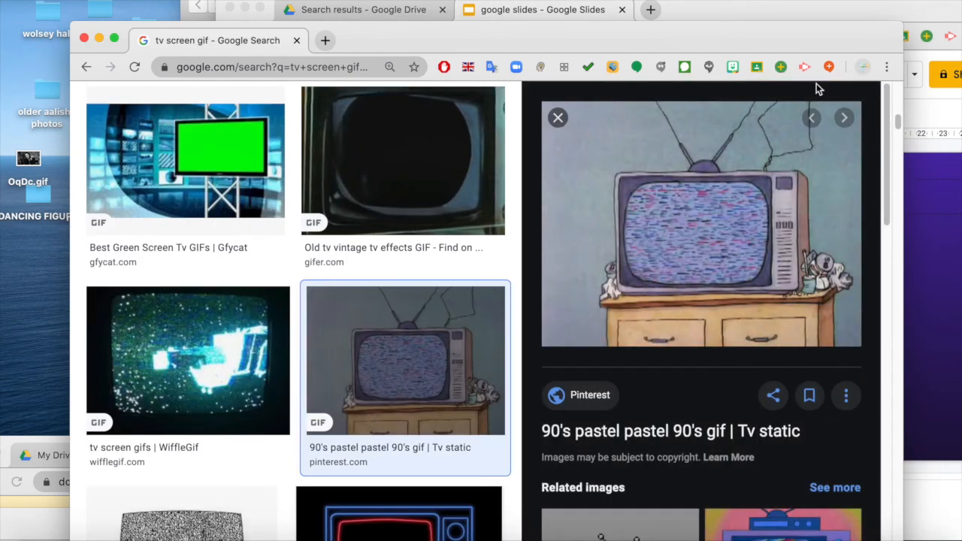
- Save the TV static GIF from the image preview to the desktop and move the search window out of the way
drag(830, 47, 763, 229)
drag(515, 330, 97, 80)
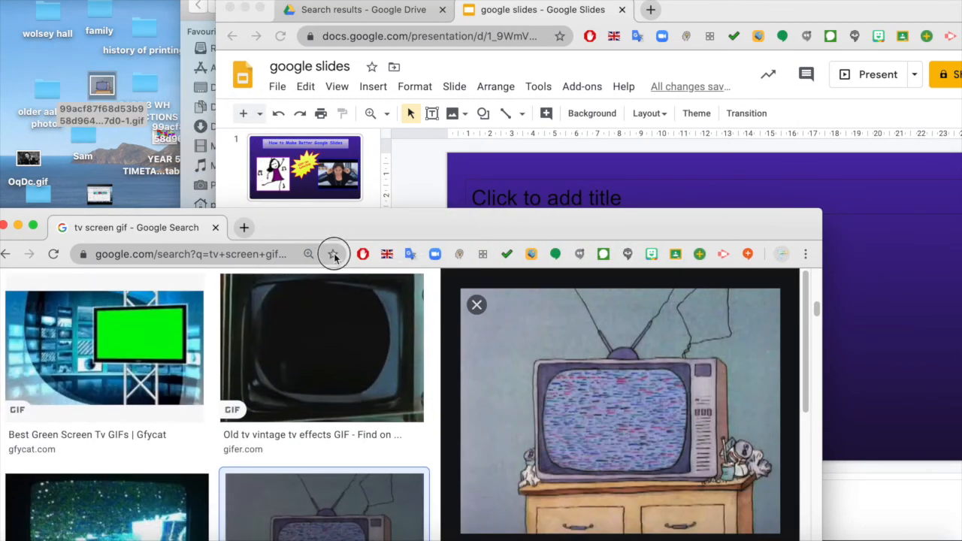
drag(334, 227, 248, 526)
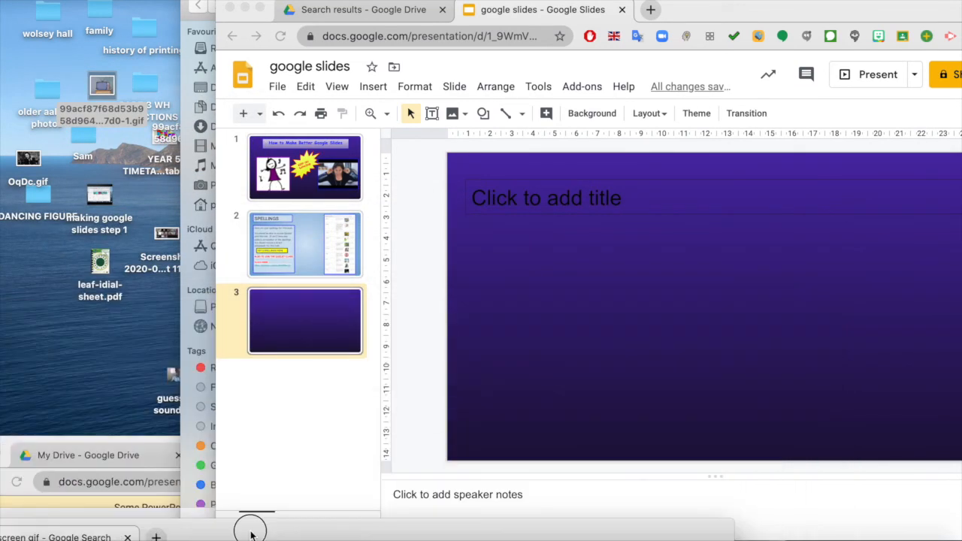
- Insert the saved TV GIF from the desktop onto slide 3, sized about 12 cm wide and placed below the title placeholder
drag(99, 84, 581, 323)
drag(814, 11, 670, 12)
drag(597, 441, 566, 418)
drag(535, 354, 569, 376)
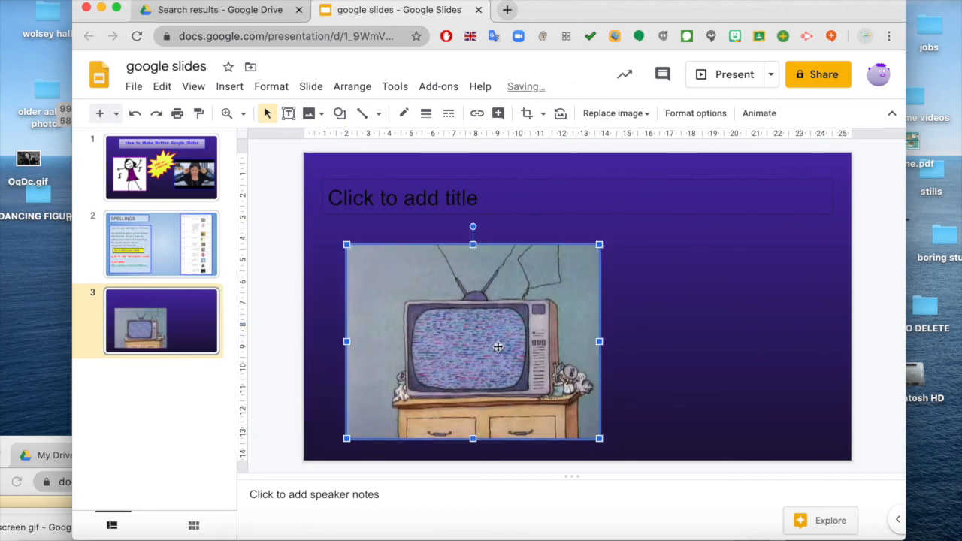
scroll(461, 312, up, 3)
scroll(460, 311, down, 3)
scroll(460, 309, up, 3)
right_click(459, 306)
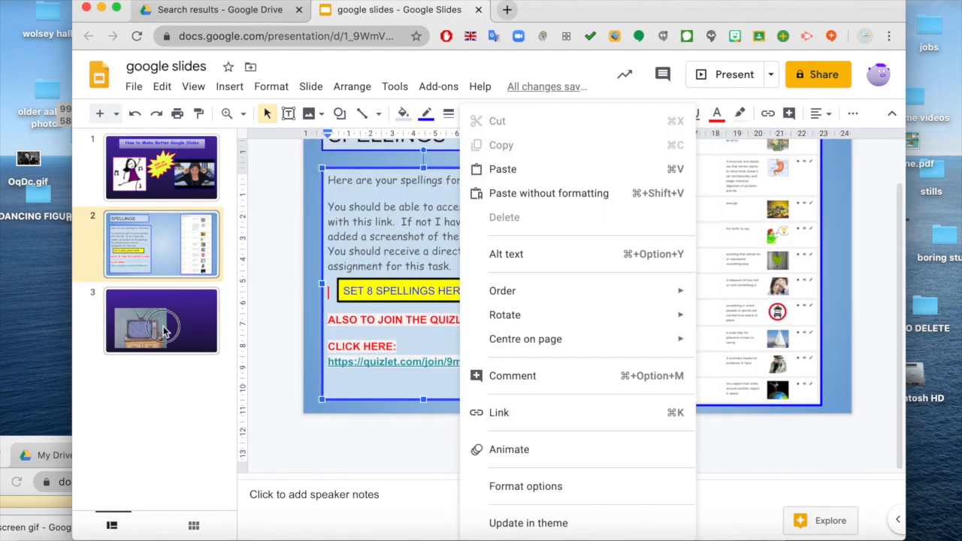
click(201, 306)
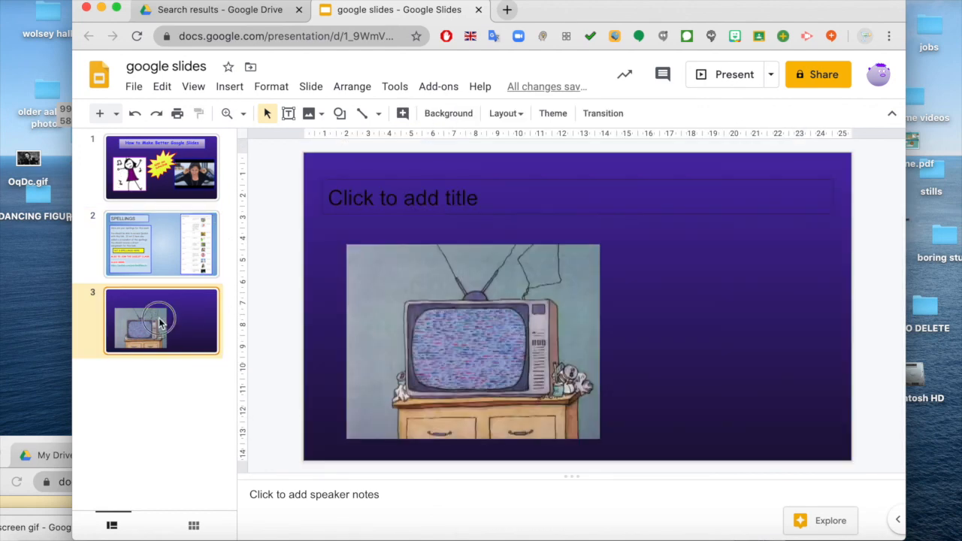
click(394, 328)
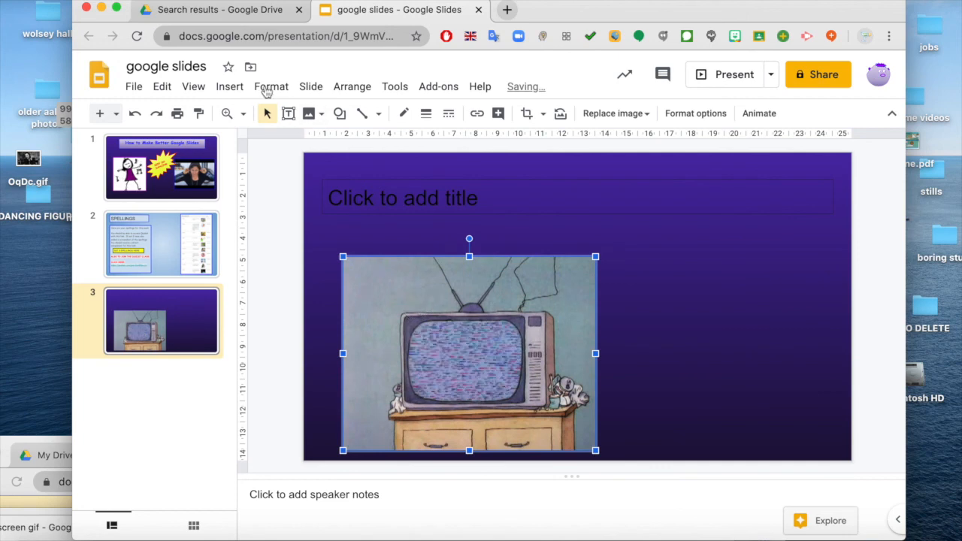
click(230, 87)
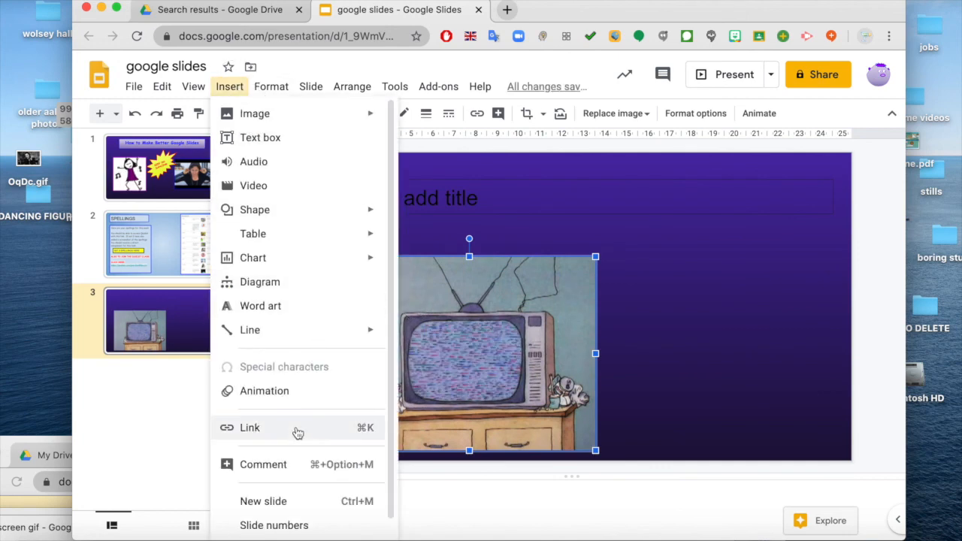
click(298, 429)
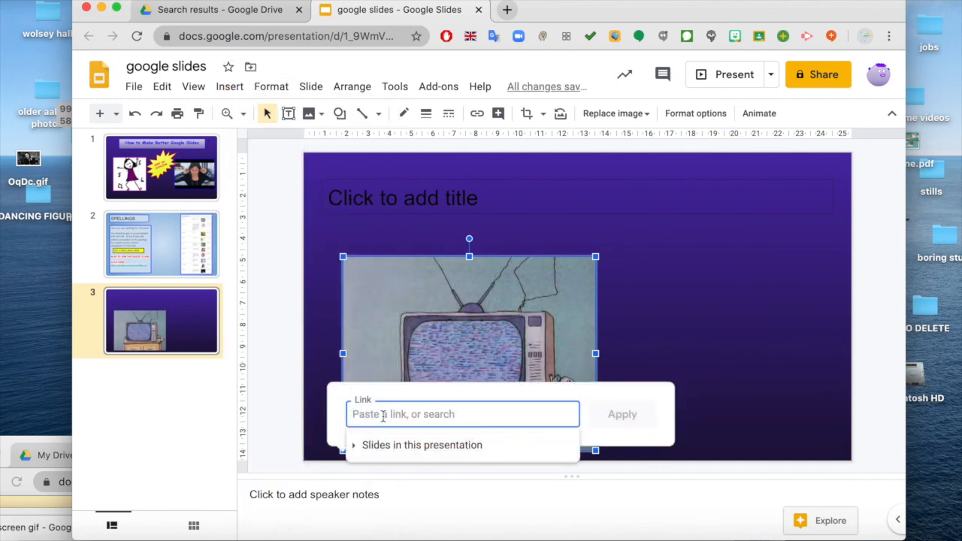
click(135, 0)
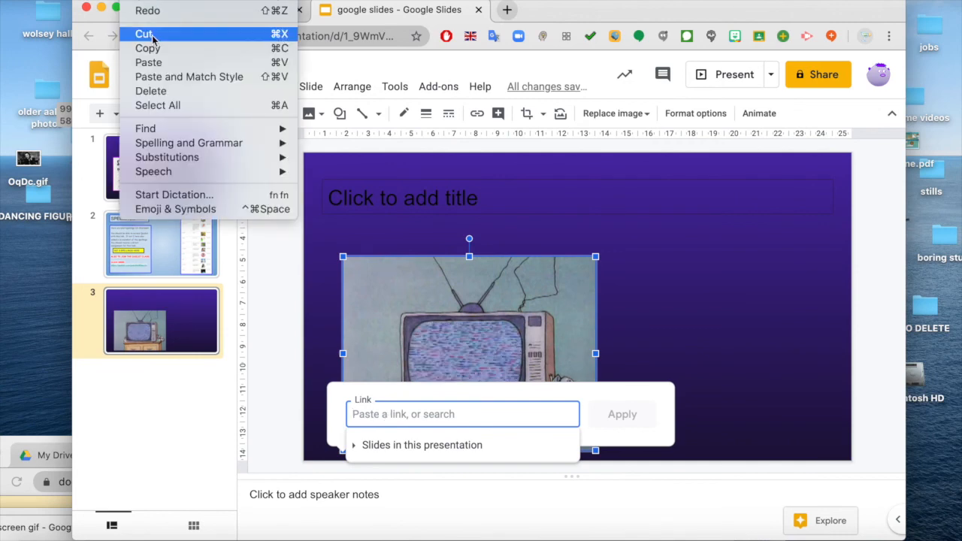
click(159, 64)
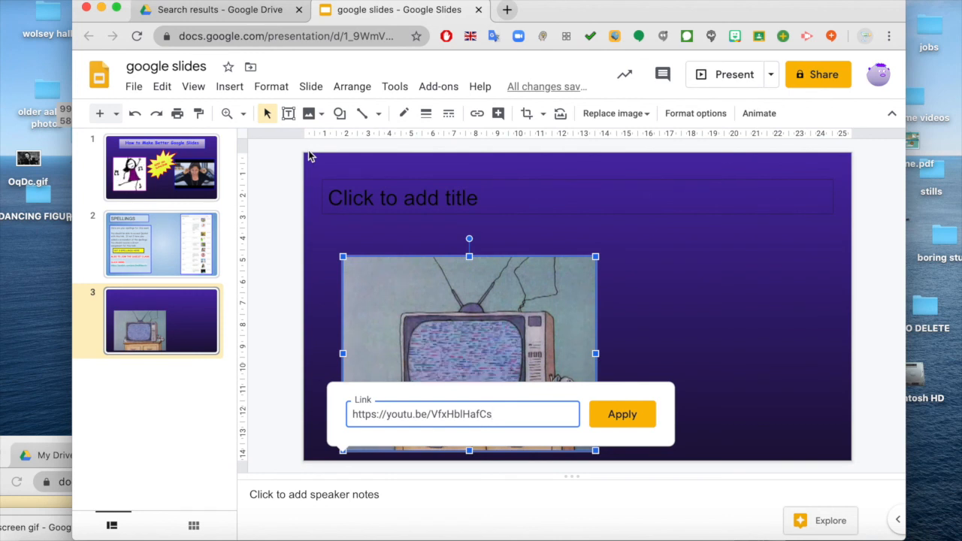
click(618, 414)
click(660, 385)
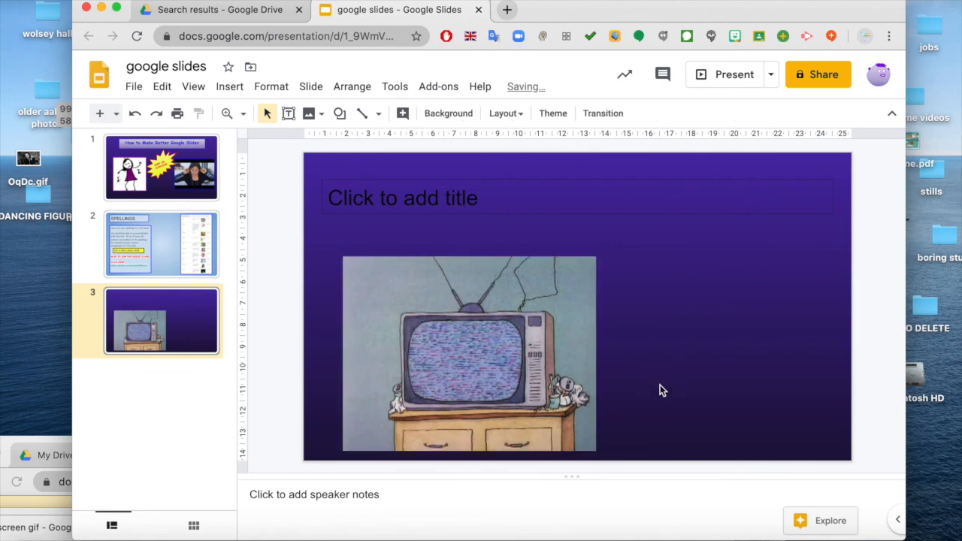
- Present slide 3 to test the TV GIF's link, pausing the Sound waves video and closing its page
click(748, 73)
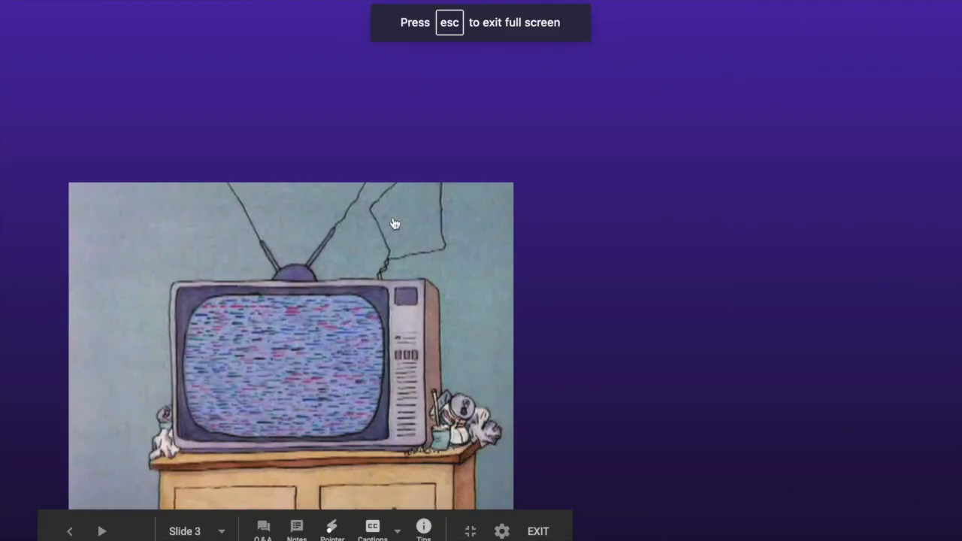
key(Escape)
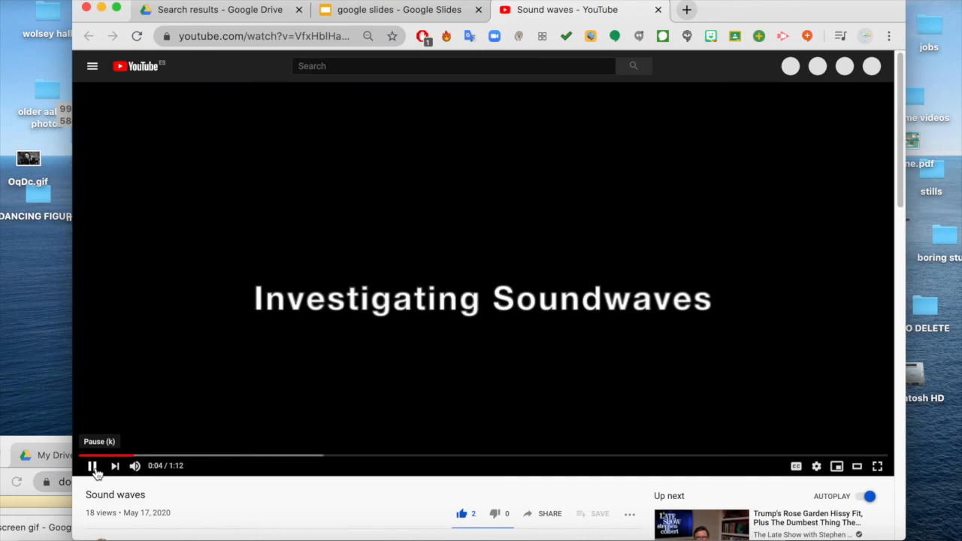
click(93, 467)
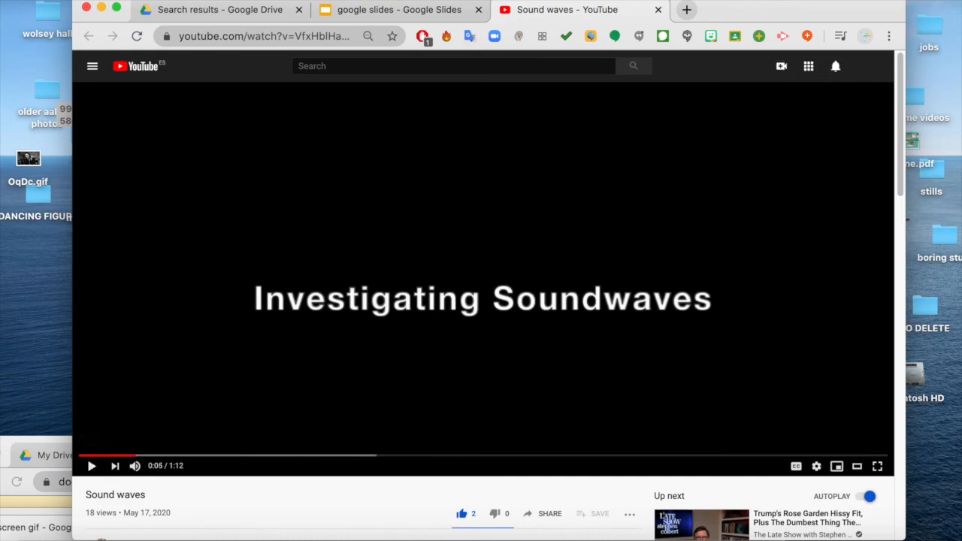
click(658, 10)
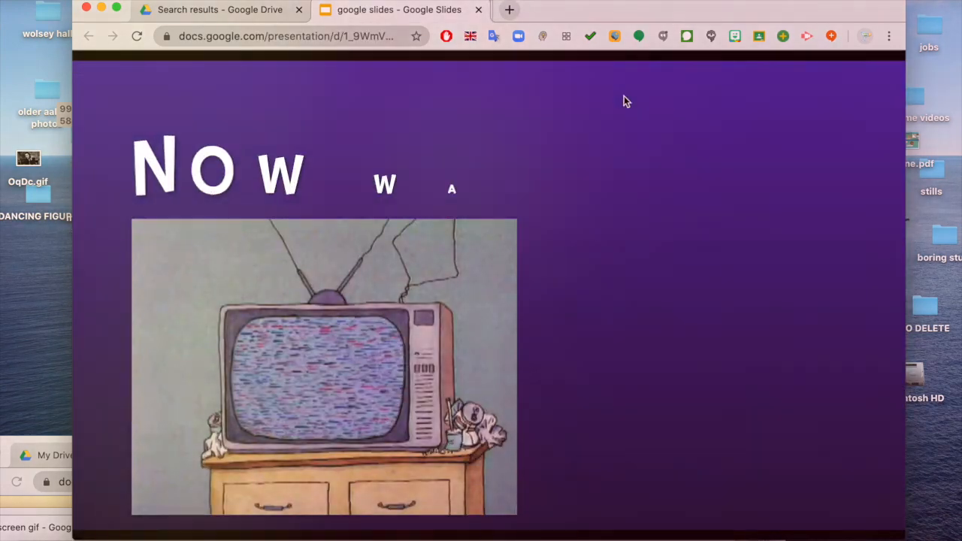